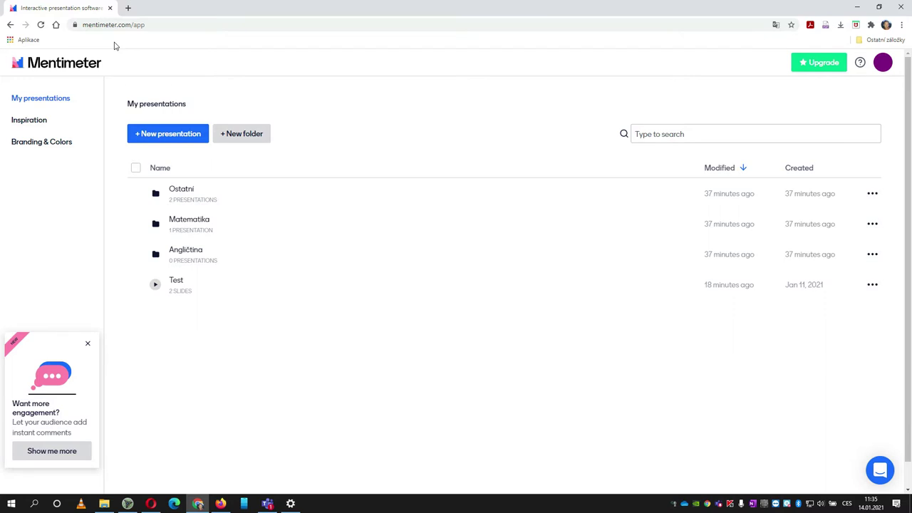
# Step: Switch to Firefox and open Mentimeter's sign-up form to examine its e-mail, password and name fields
pyautogui.click(220, 504)
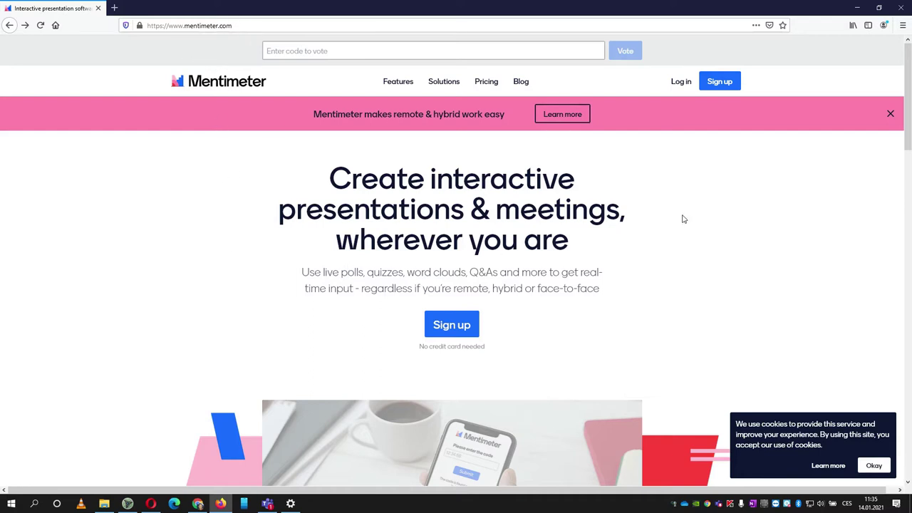
pyautogui.click(720, 81)
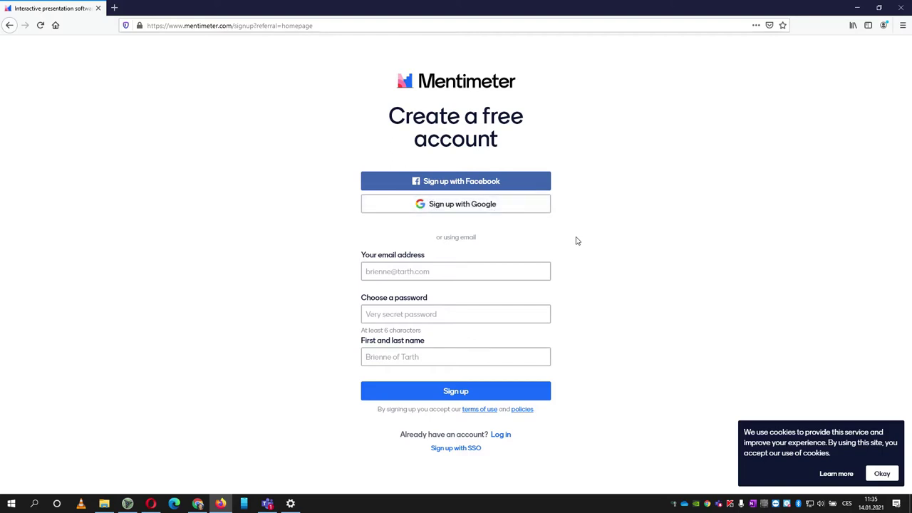
pyautogui.click(406, 266)
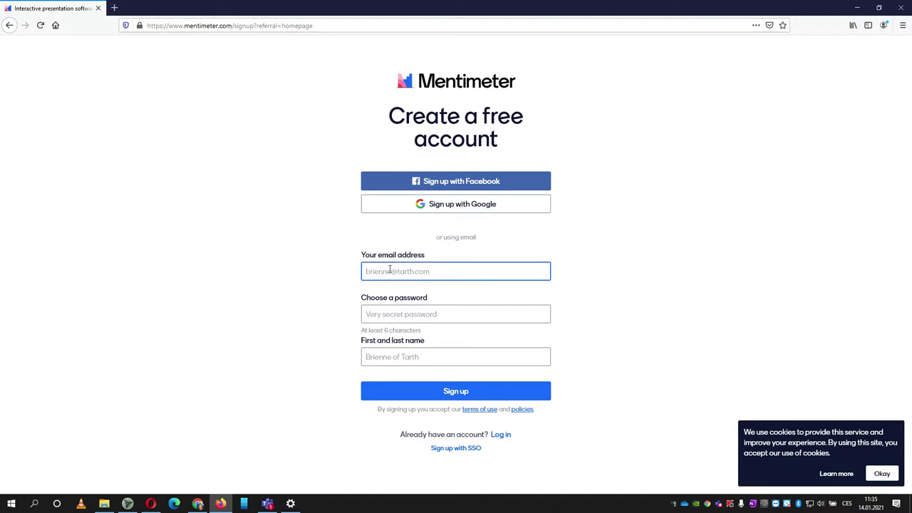
pyautogui.click(390, 268)
pyautogui.click(366, 312)
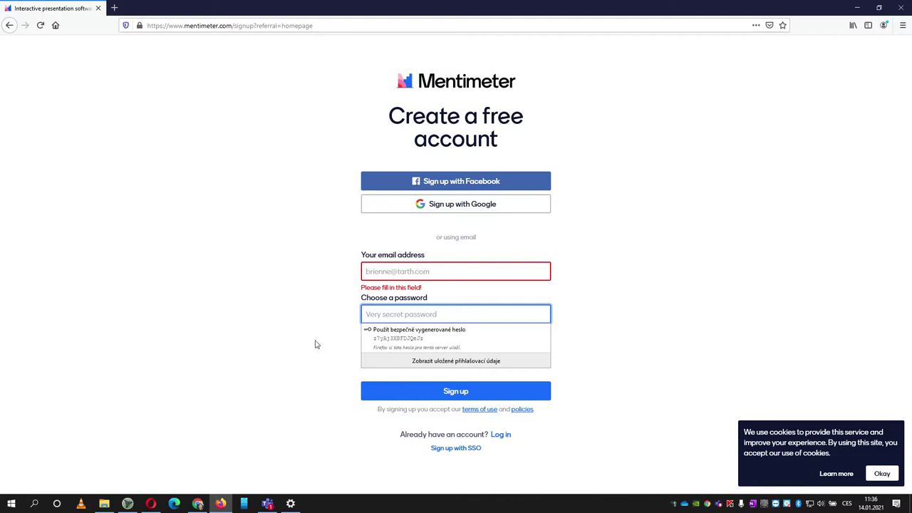
pyautogui.click(604, 352)
pyautogui.click(441, 359)
pyautogui.click(428, 372)
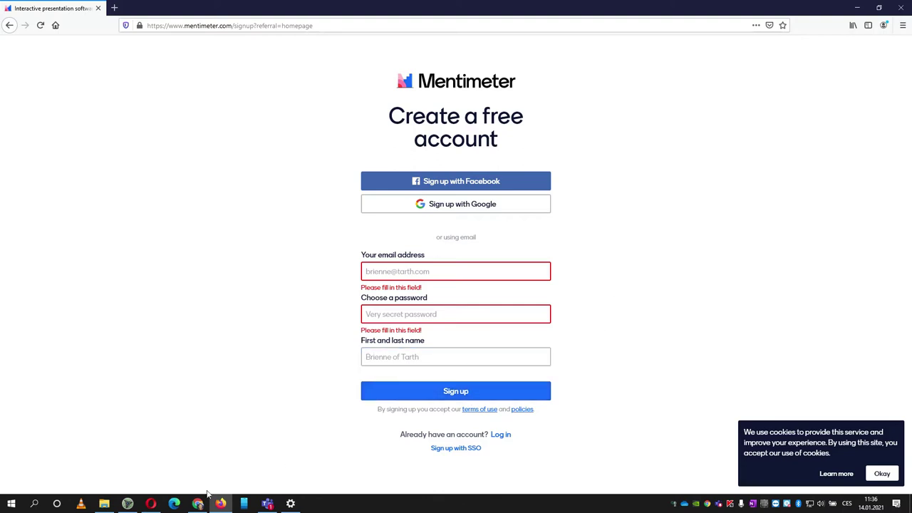
pyautogui.moveTo(197, 506)
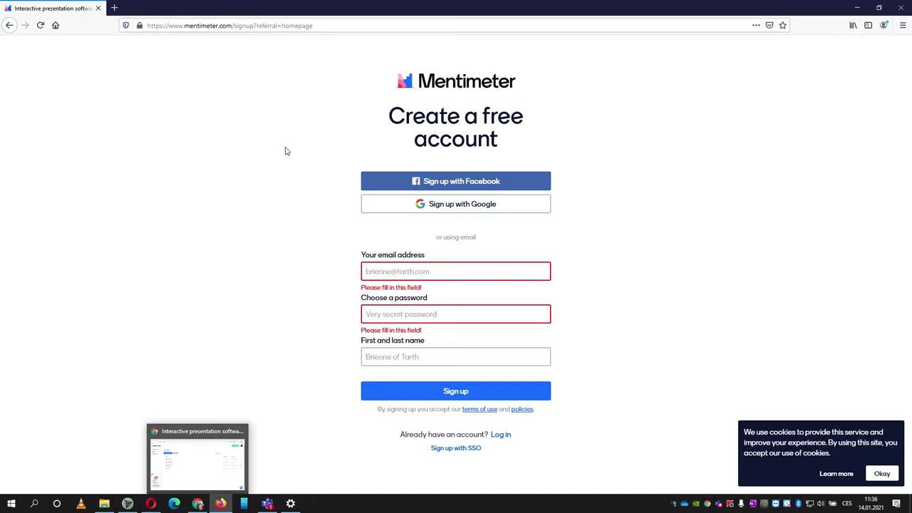
# Step: Return to the Mentimeter home page and open the login form to examine its e-mail and password fields
pyautogui.click(9, 25)
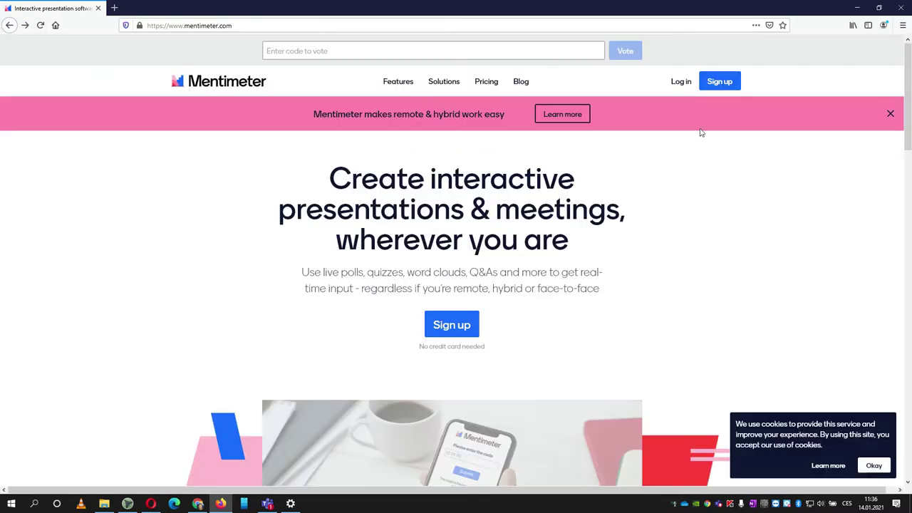
pyautogui.click(681, 82)
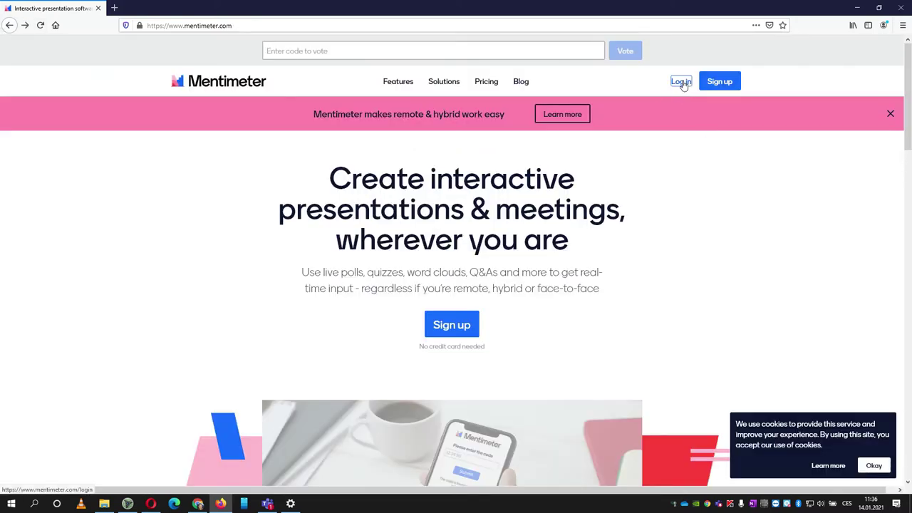
pyautogui.click(377, 290)
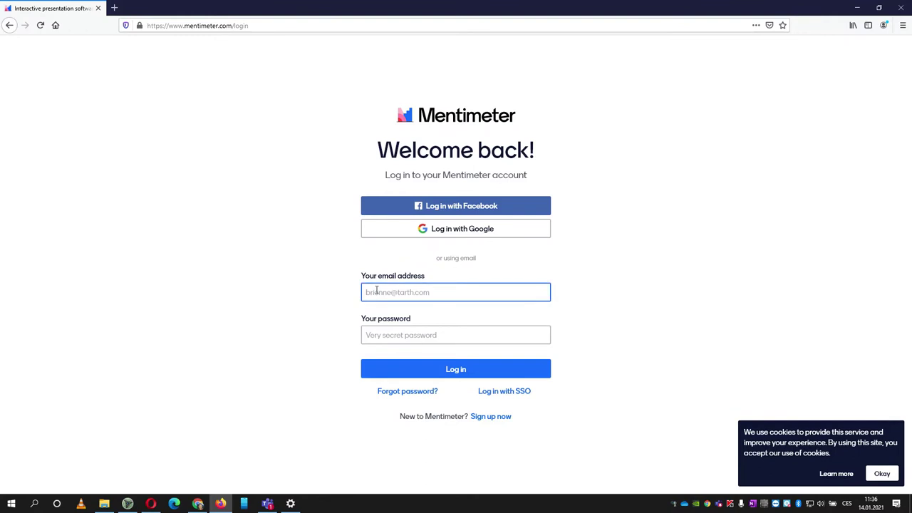
pyautogui.click(377, 329)
pyautogui.click(417, 372)
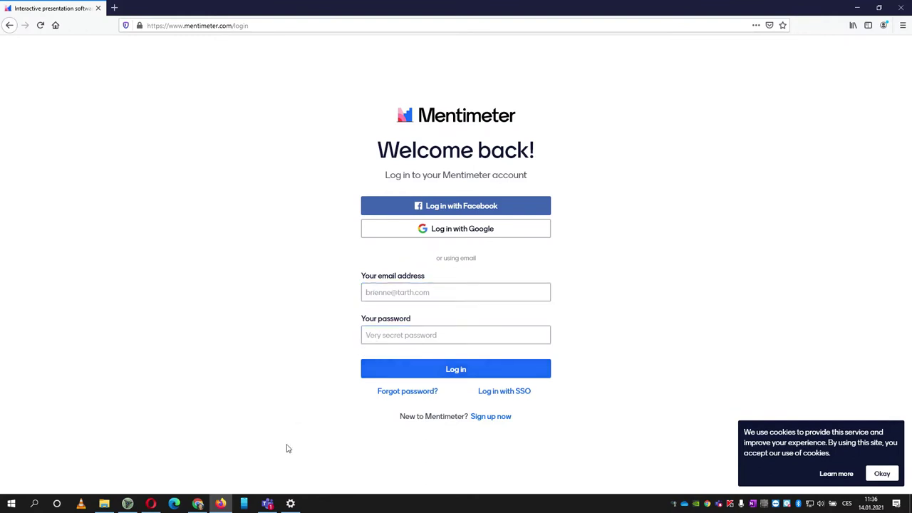
# Step: Switch to Chrome and translate the My presentations page into Czech
pyautogui.click(197, 504)
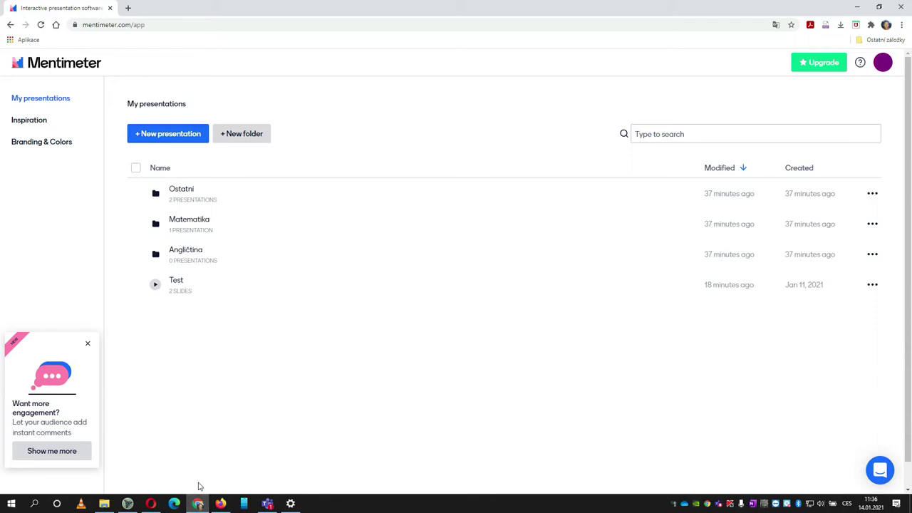
pyautogui.moveTo(200, 502)
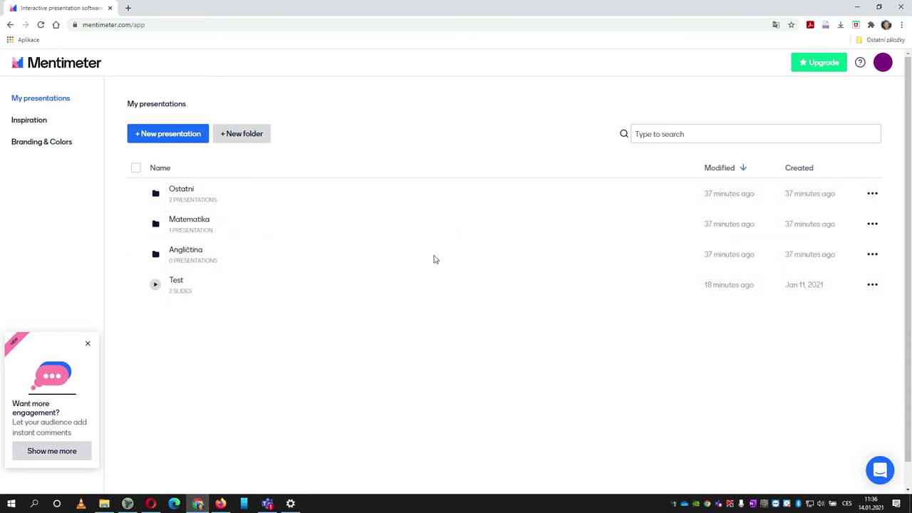
pyautogui.rightClick(513, 351)
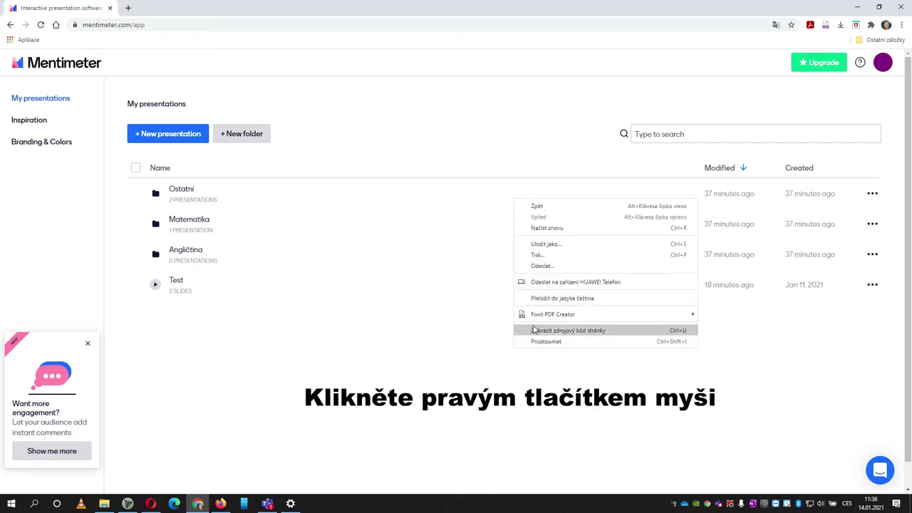
pyautogui.click(558, 300)
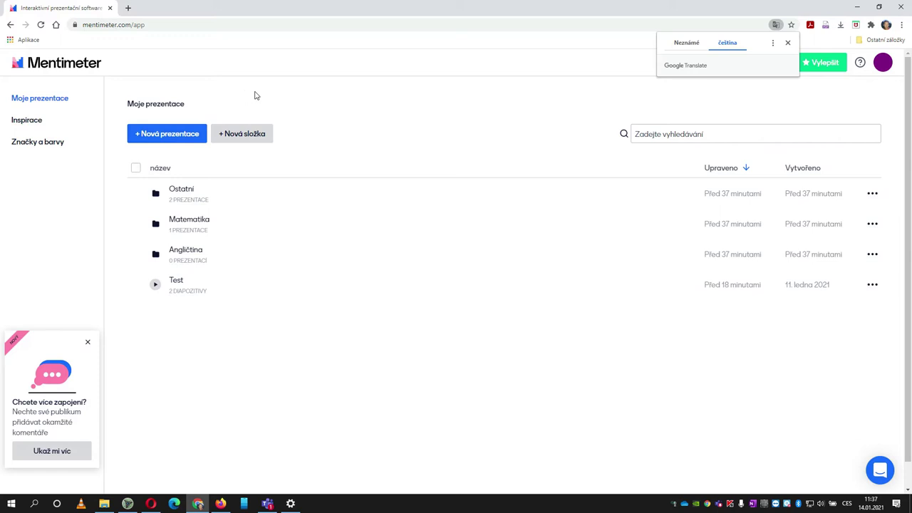
# Step: Create a new presentation named "Celá čísla"
pyautogui.click(162, 135)
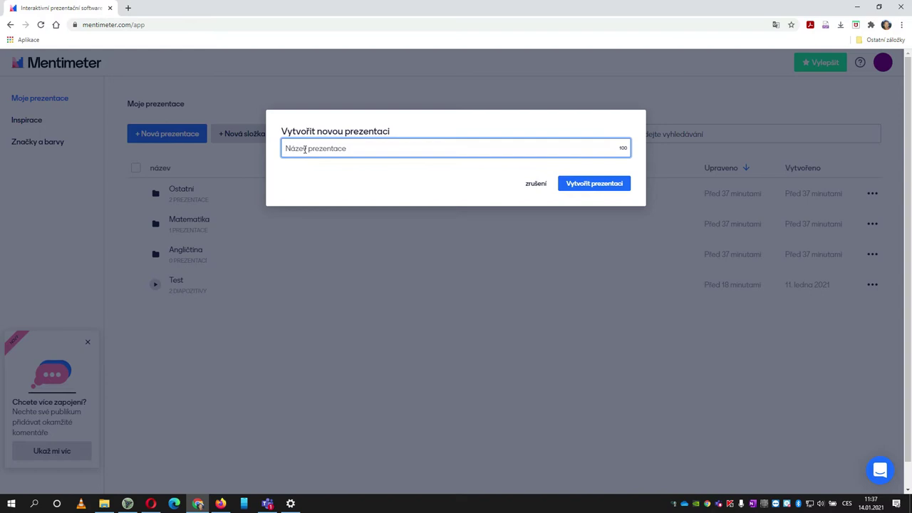
pyautogui.write('Celá čísla')
pyautogui.click(566, 184)
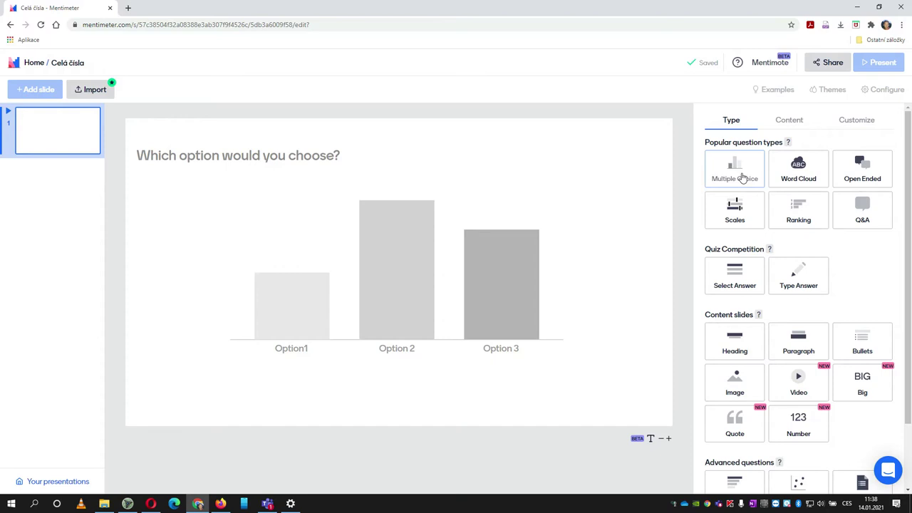
# Step: Make the first slide a Multiple Choice question reading "Jak dokážeš sčítat a odčítat celá čísla."
pyautogui.click(792, 178)
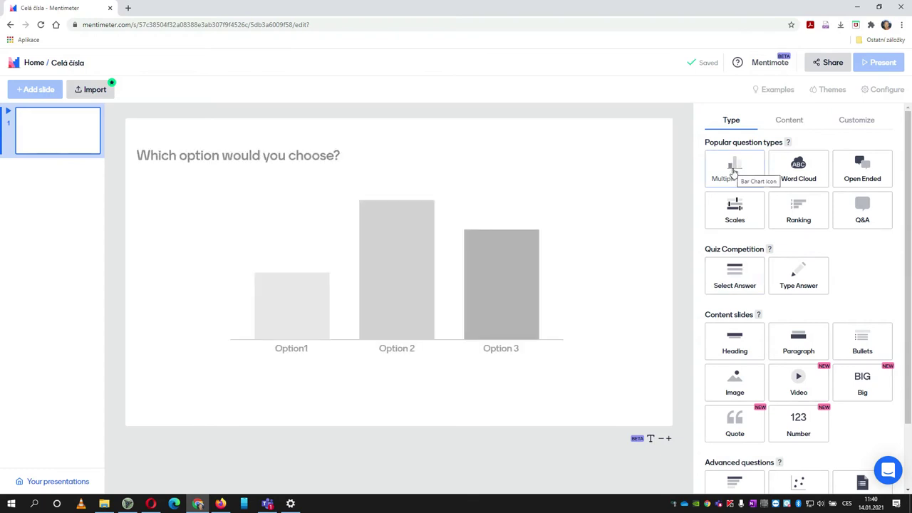
pyautogui.click(733, 171)
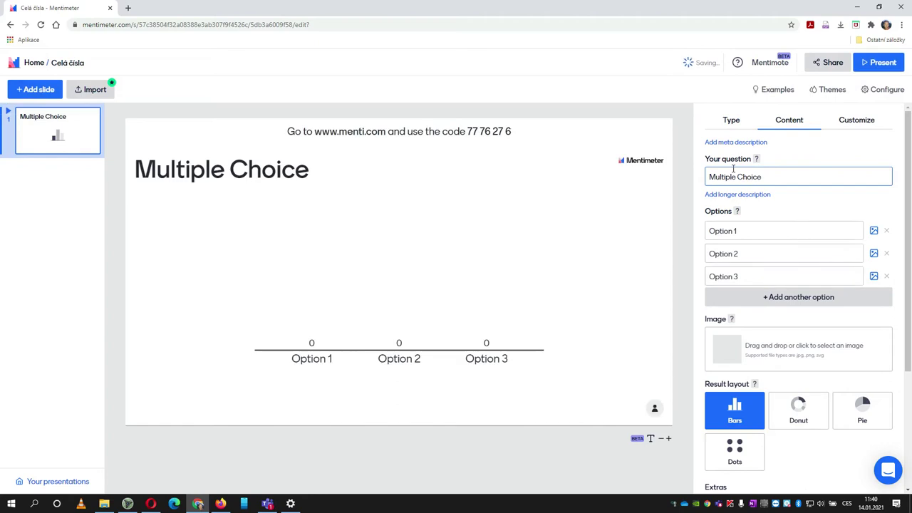
pyautogui.click(776, 175)
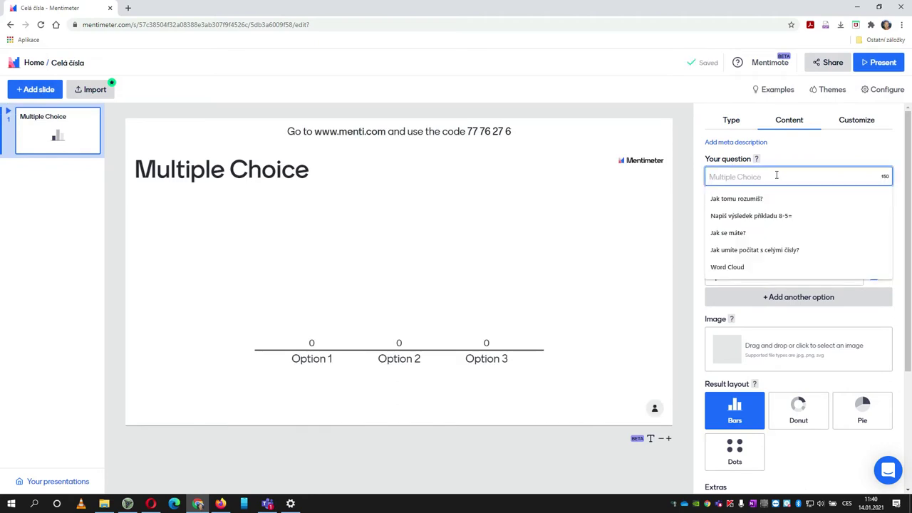
pyautogui.write('Ja')
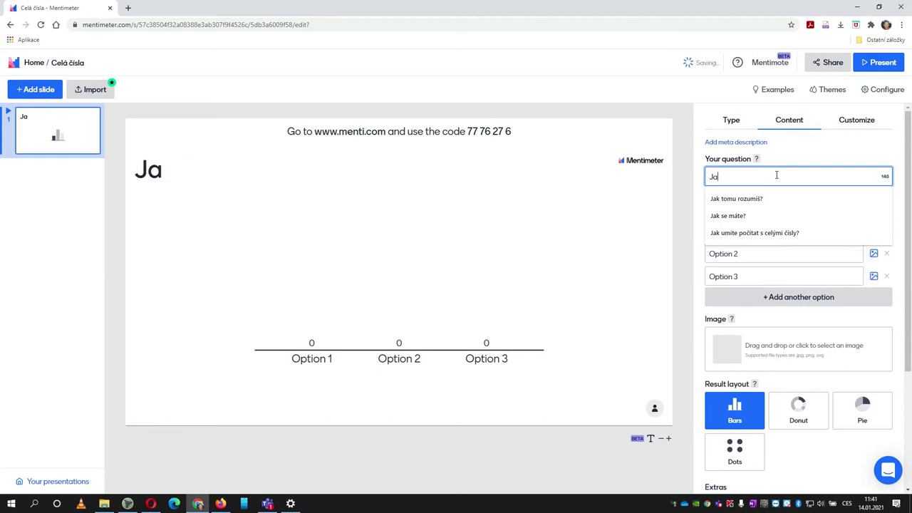
pyautogui.write('k dokáž')
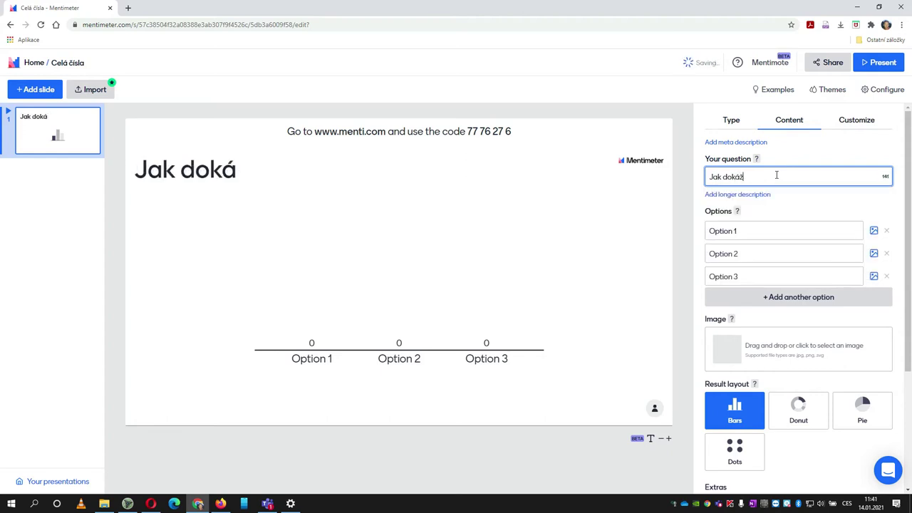
pyautogui.write('ežešš')
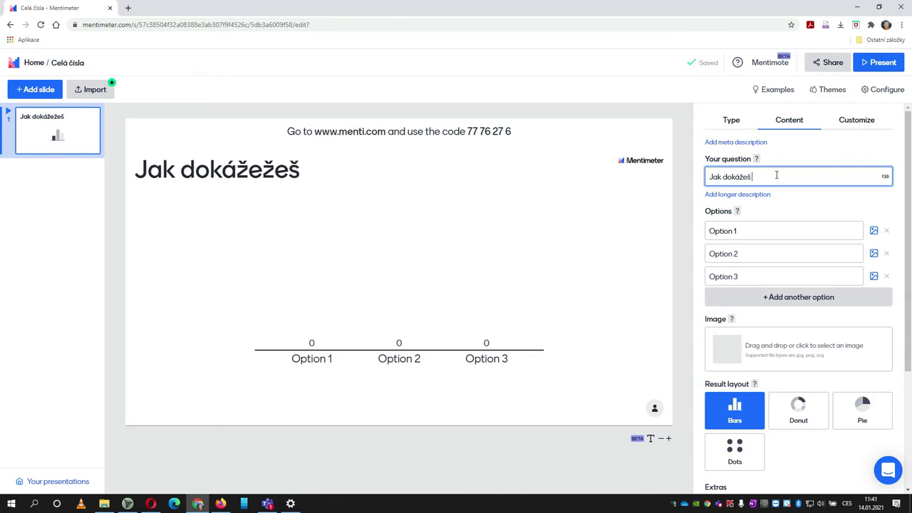
pyautogui.write(' s')
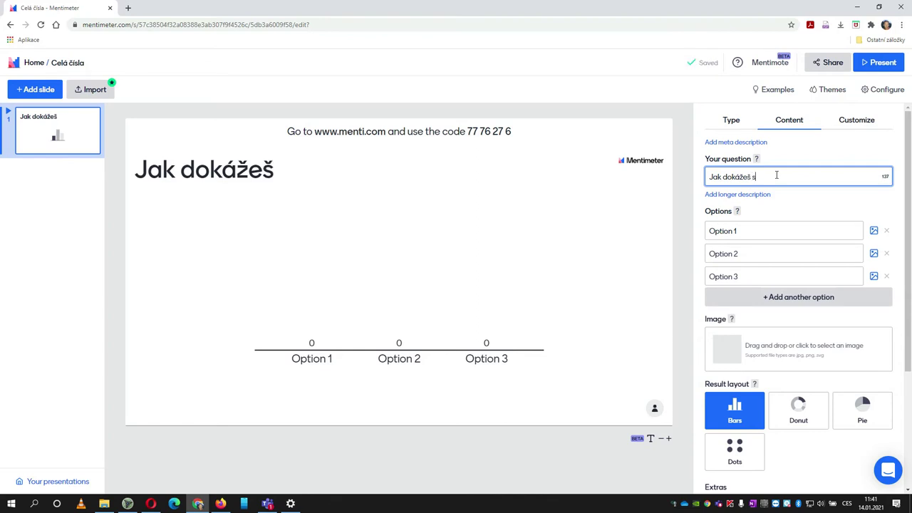
pyautogui.write('čítat a odč')
pyautogui.write('íta')
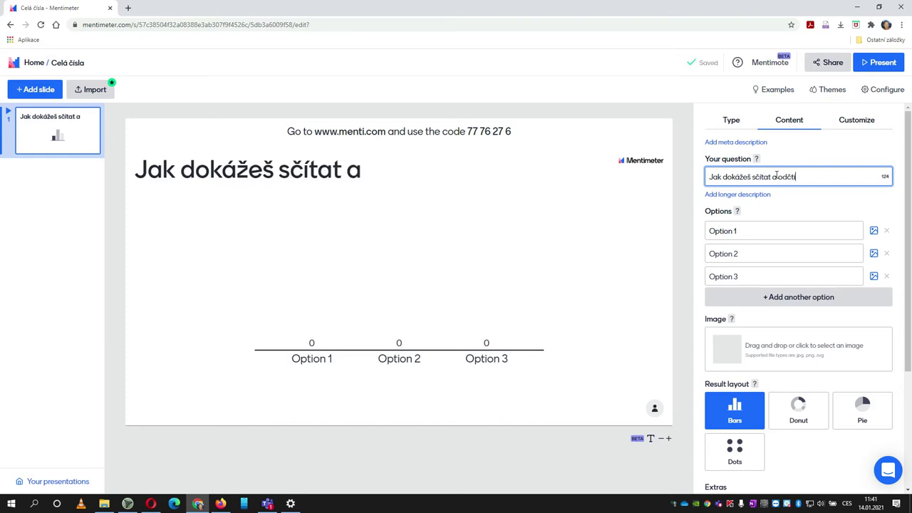
pyautogui.write('t celá ')
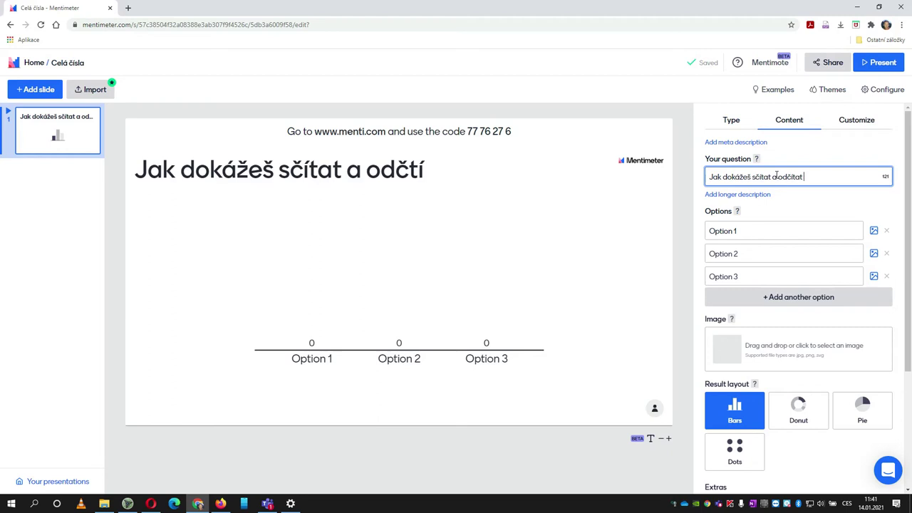
pyautogui.write('čísla.')
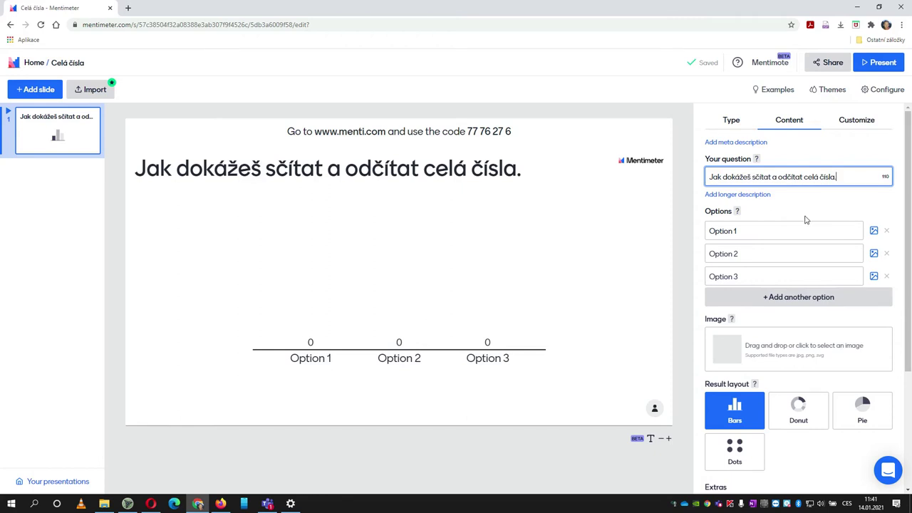
# Step: Set the three answer options to "Rozumím", "Částečně rozumím" and "Nerozumím"
pyautogui.click(728, 232)
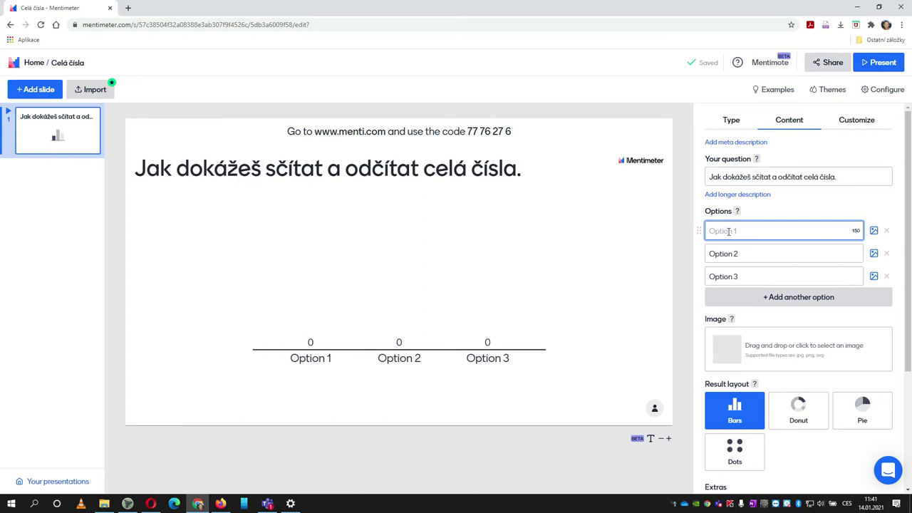
pyautogui.write('Rozumím')
pyautogui.click(741, 258)
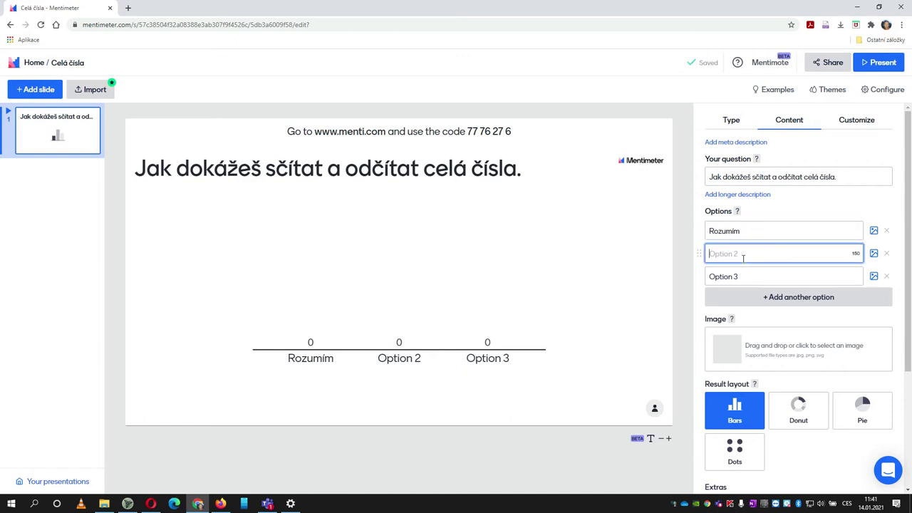
pyautogui.write('Částečně rozumím')
pyautogui.click(715, 277)
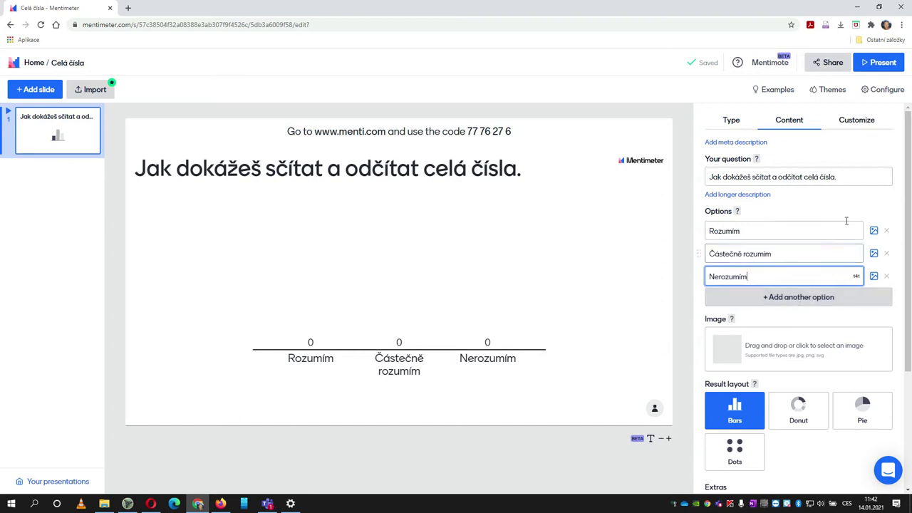
pyautogui.click(851, 199)
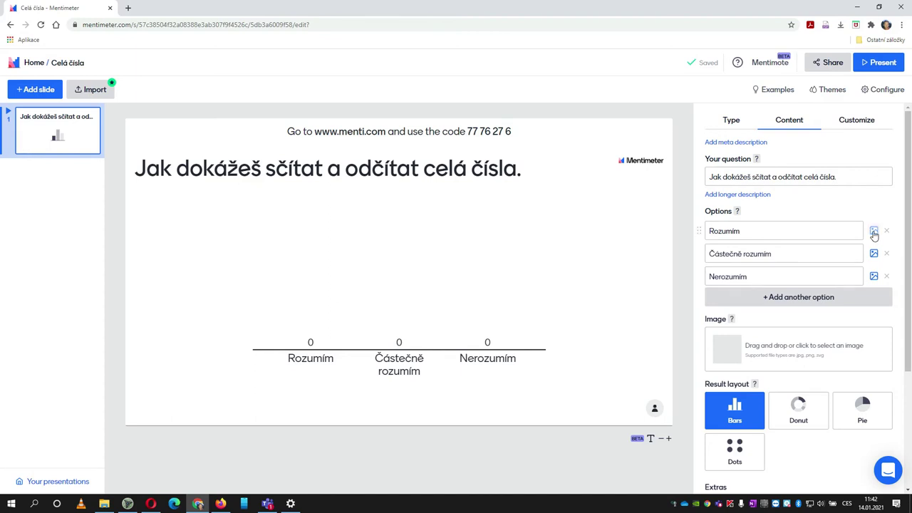
# Step: Illustrate the "Rozumím" option with the cartoon dog "OK!" GIF, found by searching the GIFs for "OK"
pyautogui.click(873, 233)
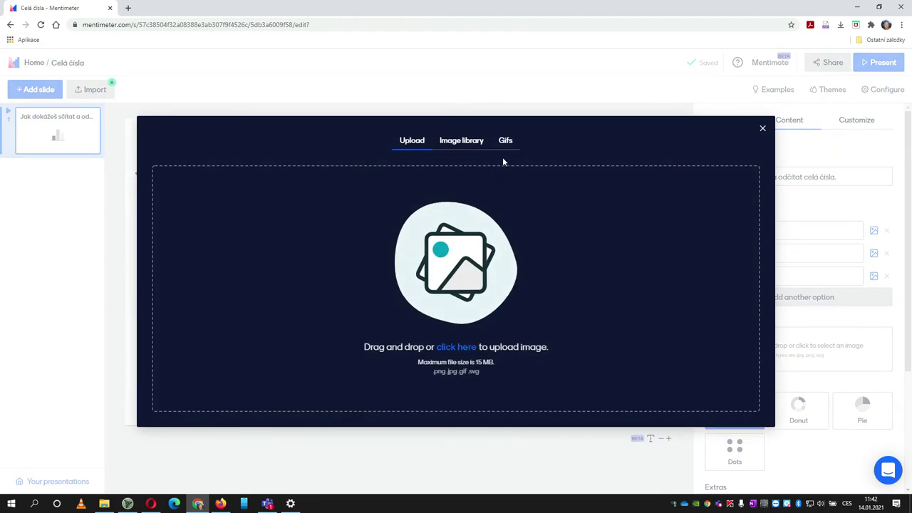
pyautogui.click(460, 142)
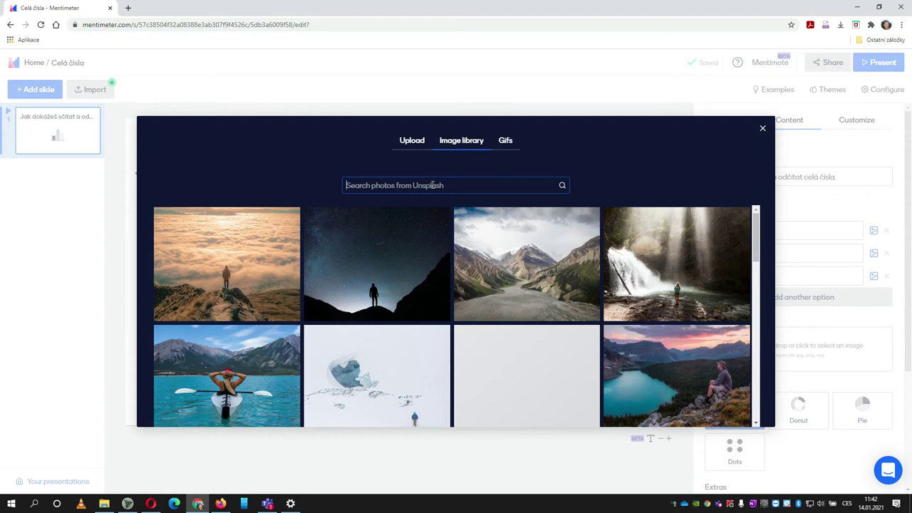
pyautogui.click(505, 142)
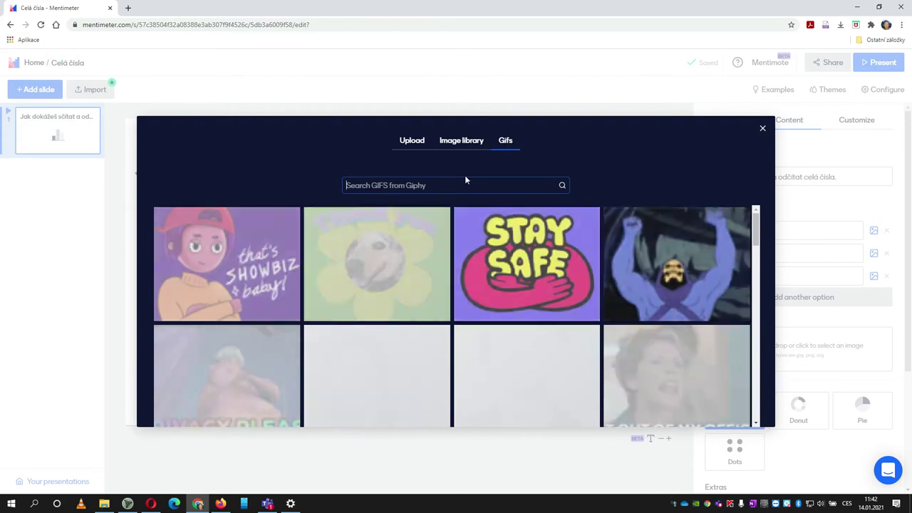
pyautogui.click(398, 185)
pyautogui.write('OK')
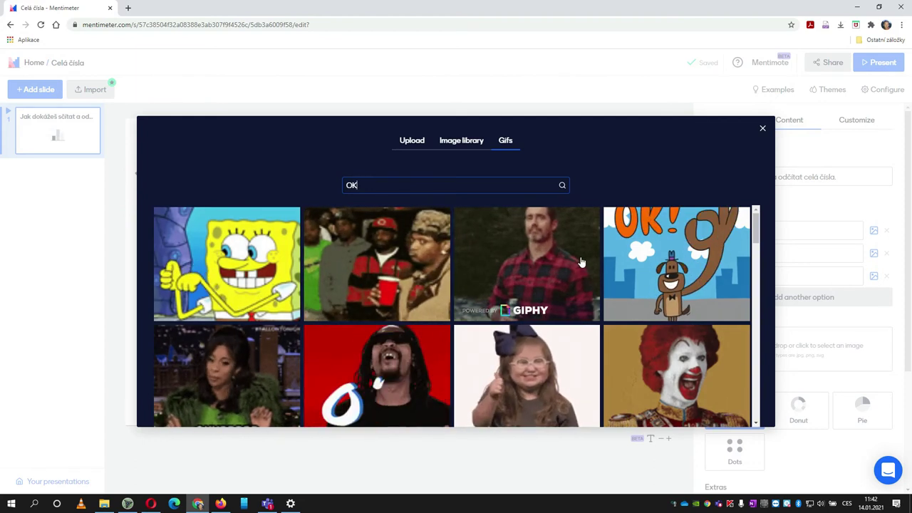
pyautogui.scroll(-2, 563, 258)
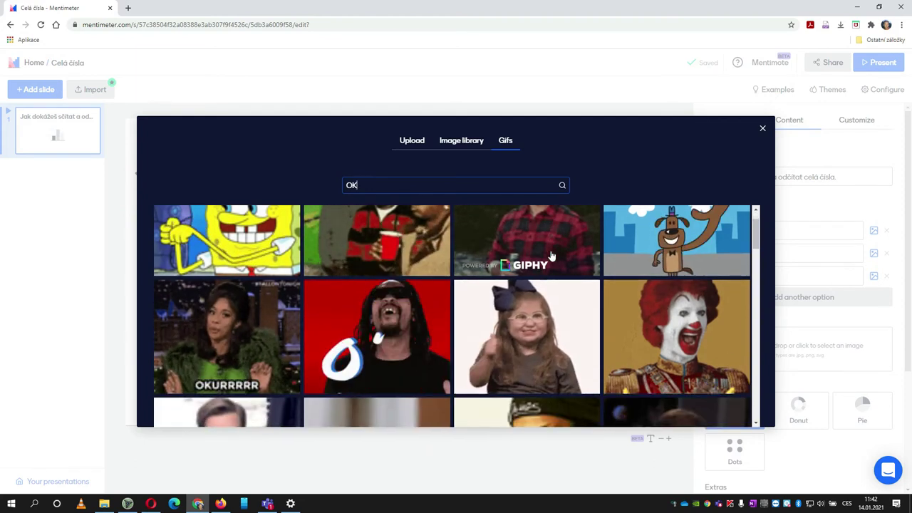
pyautogui.scroll(-4, 552, 255)
pyautogui.scroll(6, 670, 269)
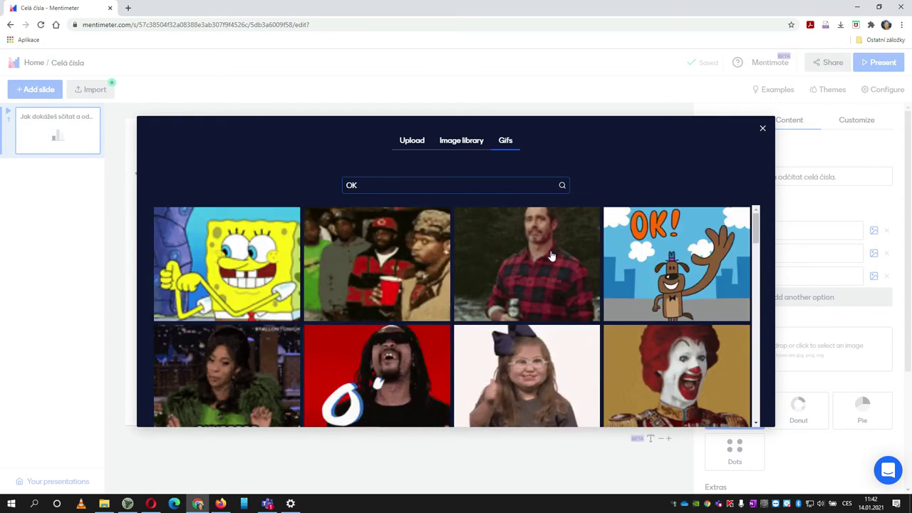
pyautogui.click(670, 270)
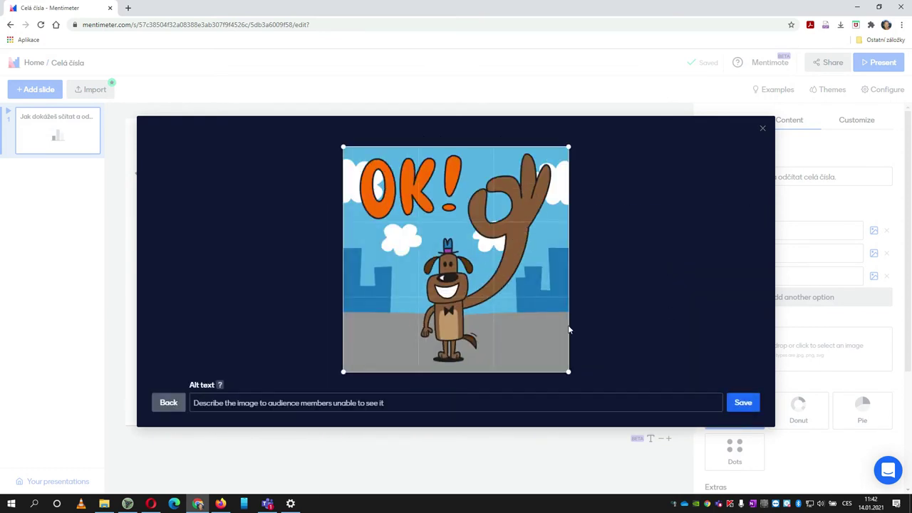
pyautogui.click(741, 403)
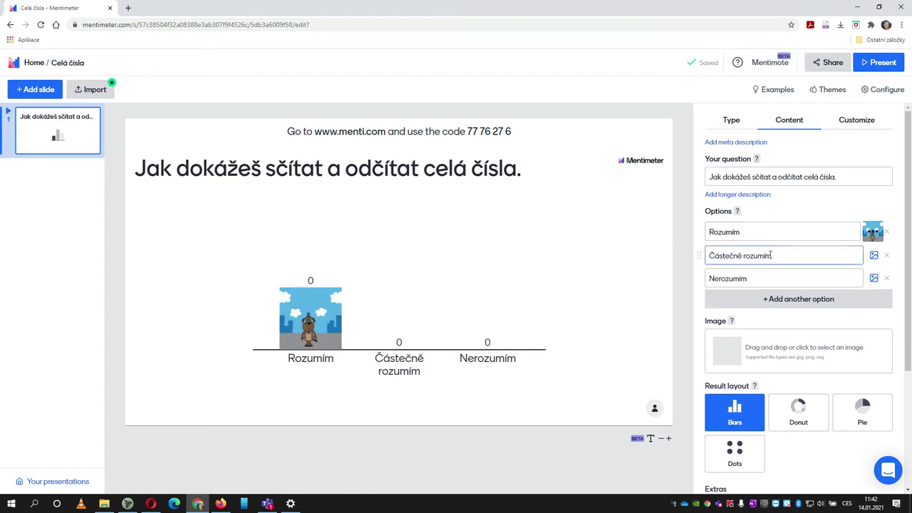
# Step: Search the GIFs for "good" and "not good" and look through them for the "Částečně rozumím" option's image
pyautogui.click(874, 256)
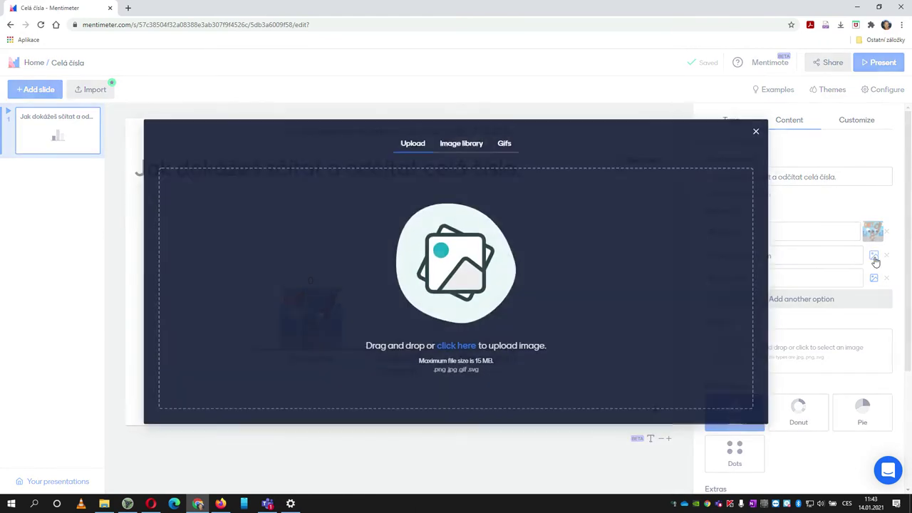
pyautogui.click(508, 142)
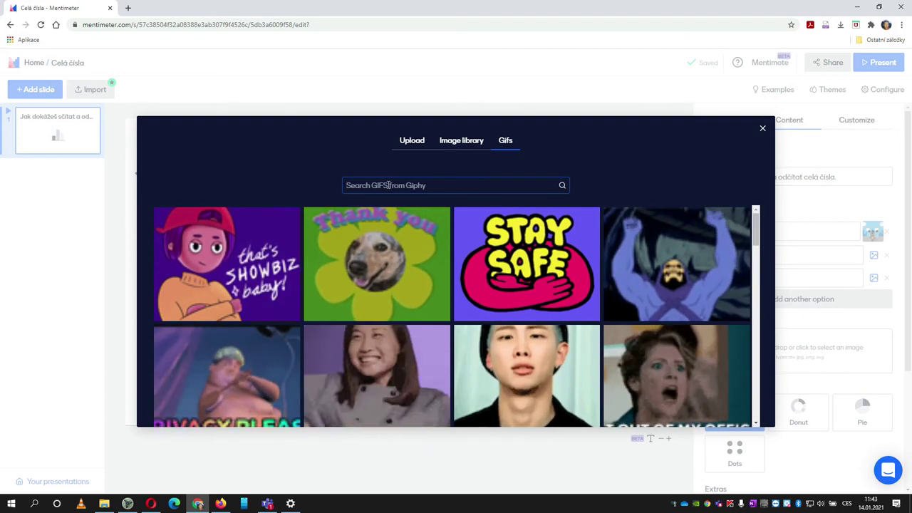
pyautogui.write('d')
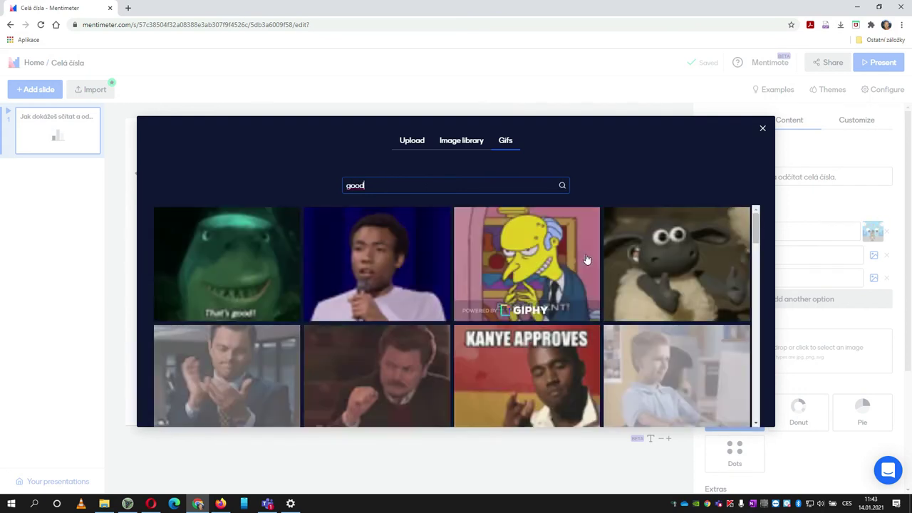
pyautogui.scroll(-2, 605, 262)
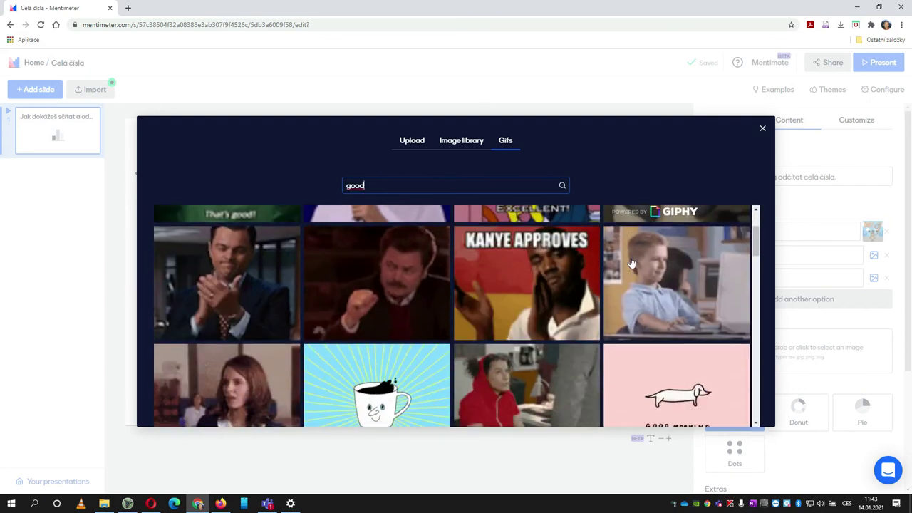
pyautogui.scroll(-1, 631, 263)
pyautogui.scroll(3, 534, 242)
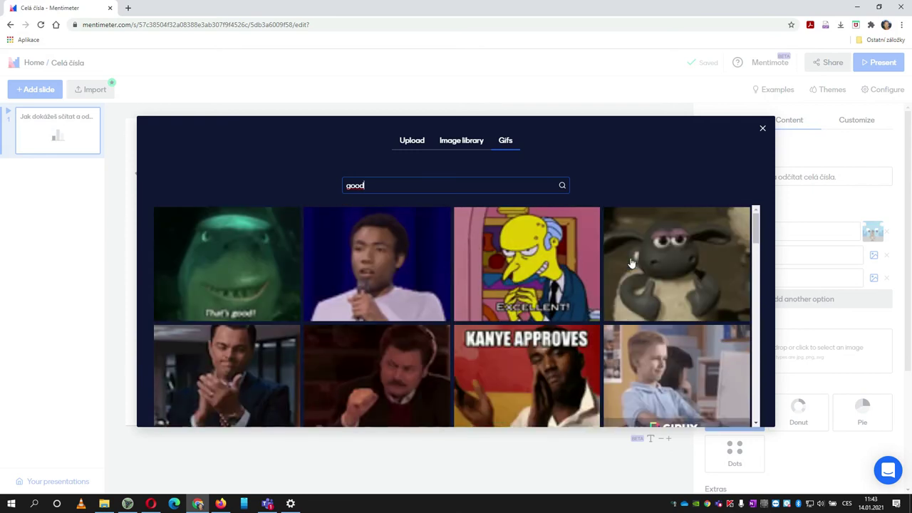
pyautogui.click(347, 186)
pyautogui.write('not')
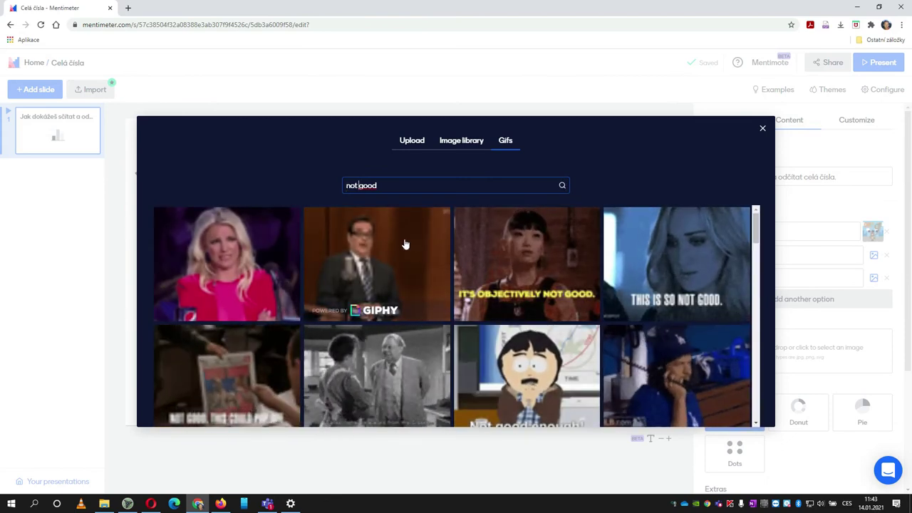
pyautogui.scroll(-5, 391, 246)
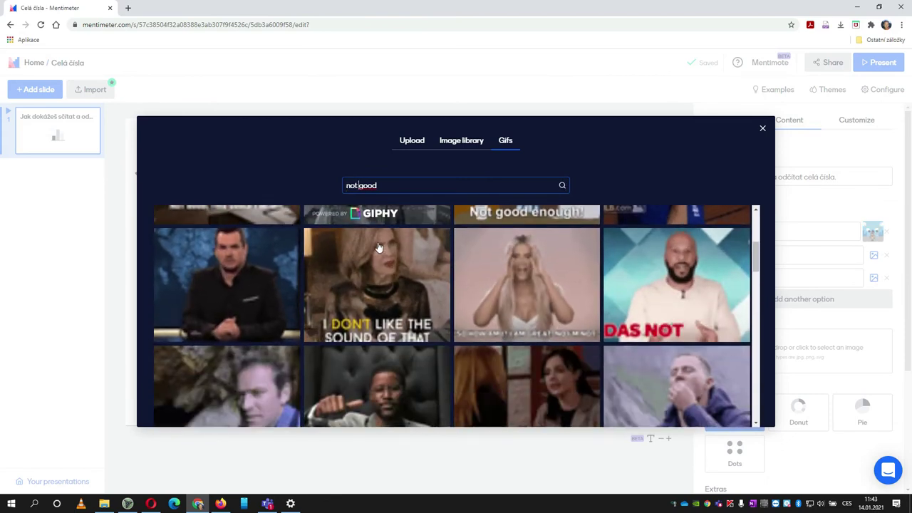
pyautogui.scroll(-4, 378, 247)
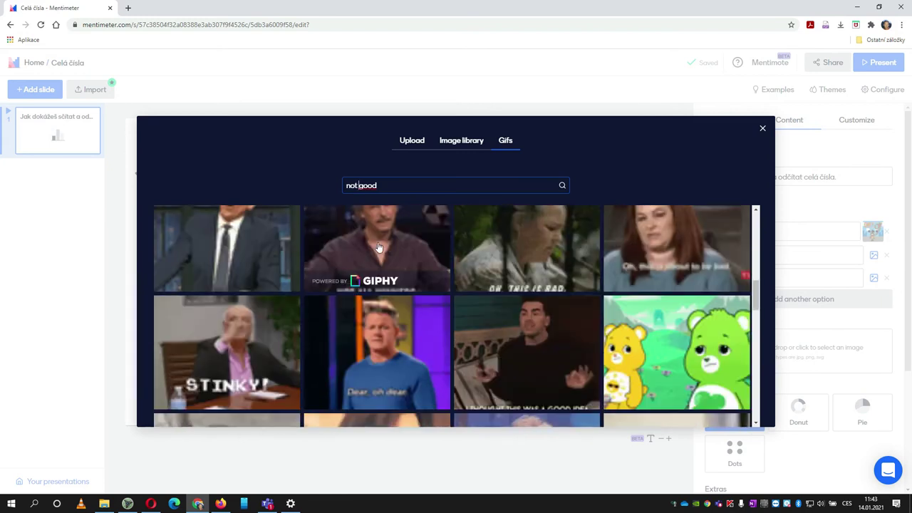
pyautogui.scroll(9, 378, 248)
# Step: Search the GIFs for "not sure" and give "Částečně rozumím" the cartoon boy GIF captioned "Uh... I'm not sure?"
pyautogui.moveTo(387, 186); pyautogui.dragTo(300, 194)
pyautogui.write('no')
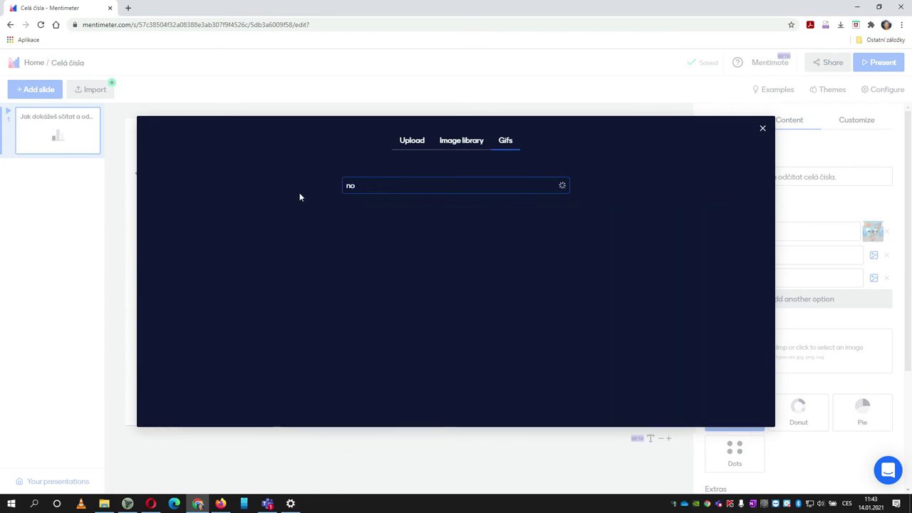
pyautogui.write('t sure')
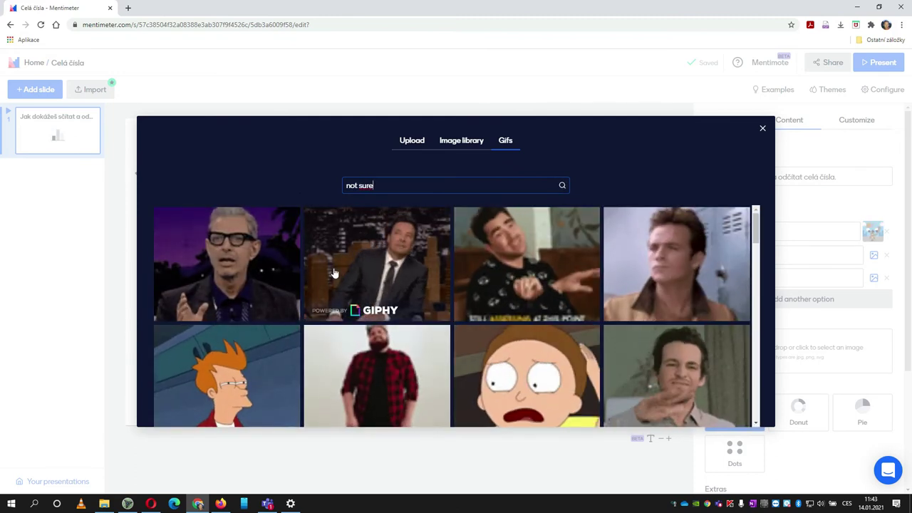
pyautogui.scroll(-1, 418, 281)
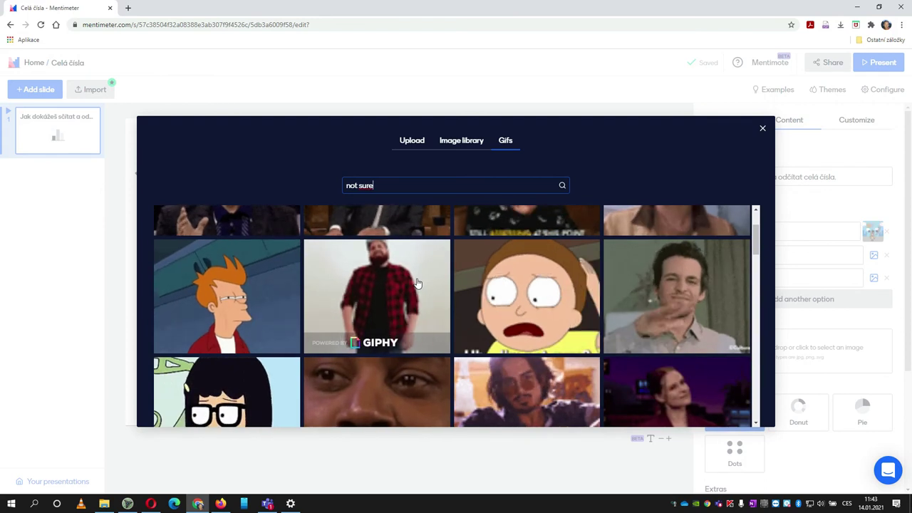
pyautogui.scroll(-1, 418, 282)
pyautogui.scroll(1, 499, 295)
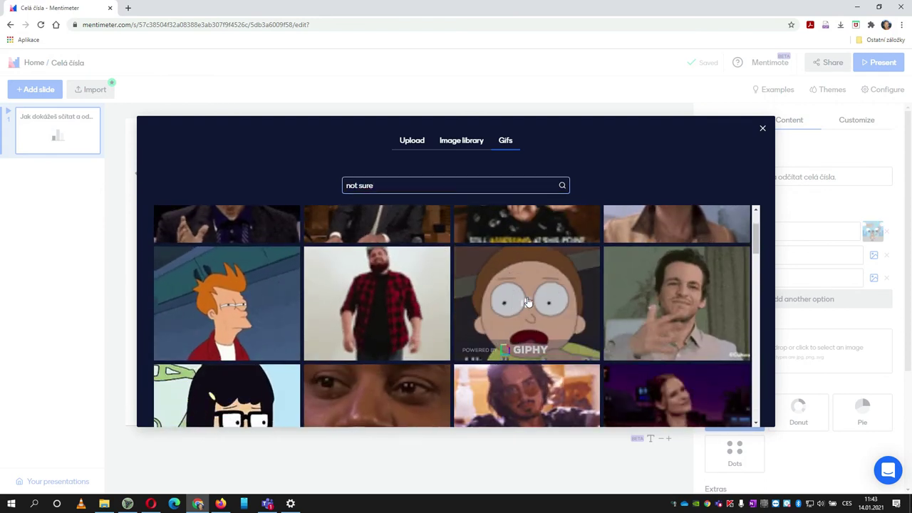
pyautogui.click(528, 302)
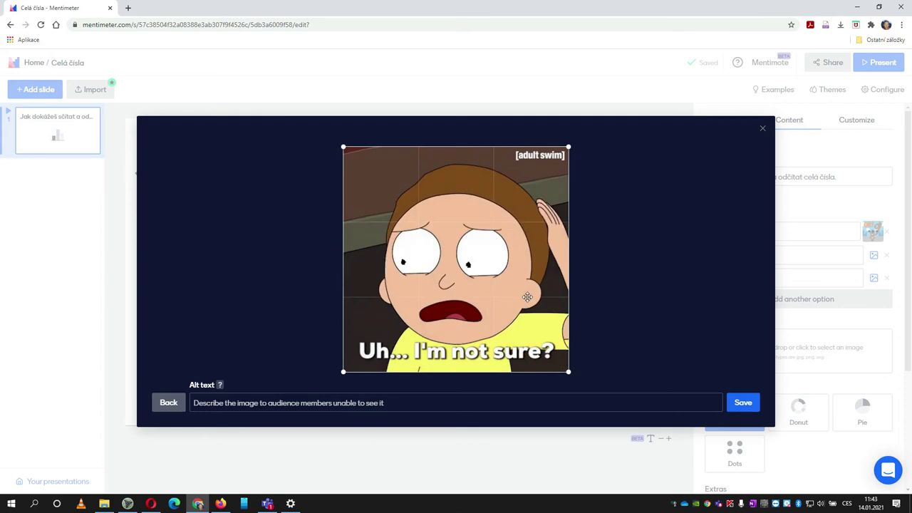
pyautogui.click(742, 403)
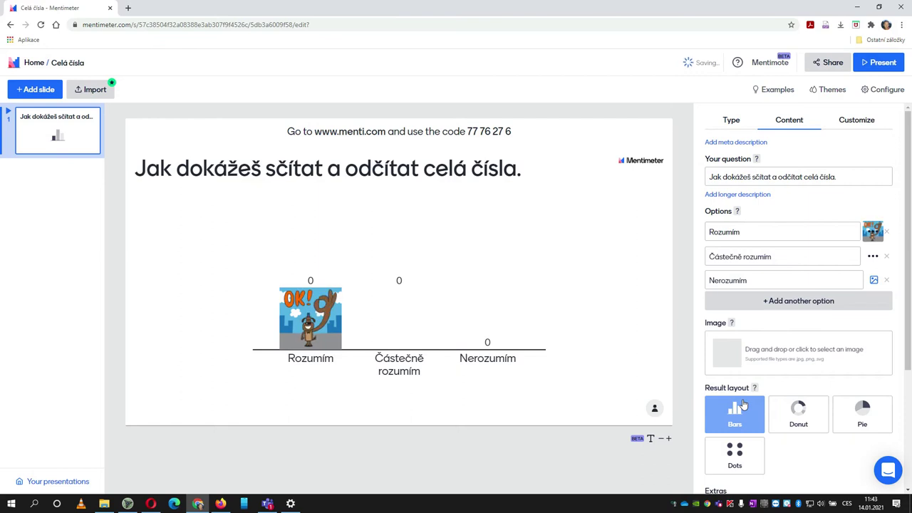
# Step: Illustrate the "Nerozumím" option with the minion "WHAT?!!" GIF, found by searching the GIFs for "what"
pyautogui.click(873, 281)
pyautogui.click(505, 142)
pyautogui.write('what')
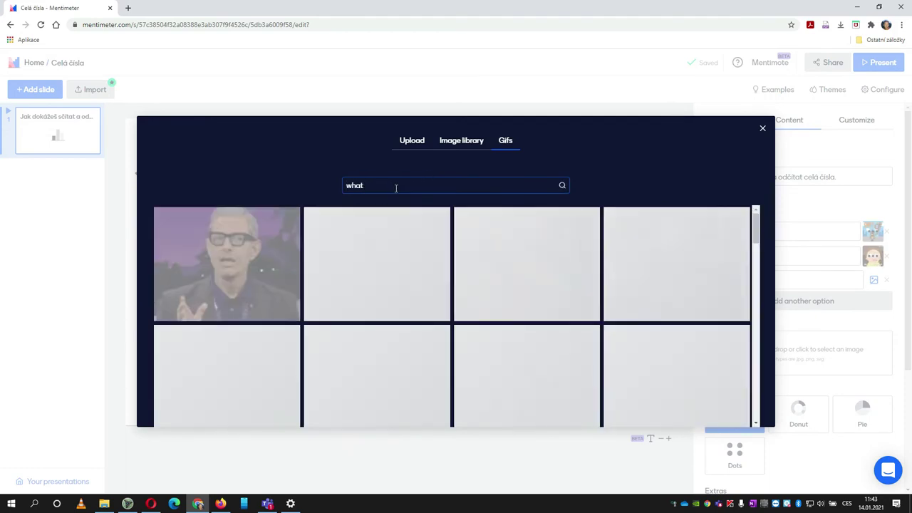
pyautogui.scroll(-2, 533, 257)
pyautogui.scroll(-2, 533, 257)
pyautogui.click(512, 275)
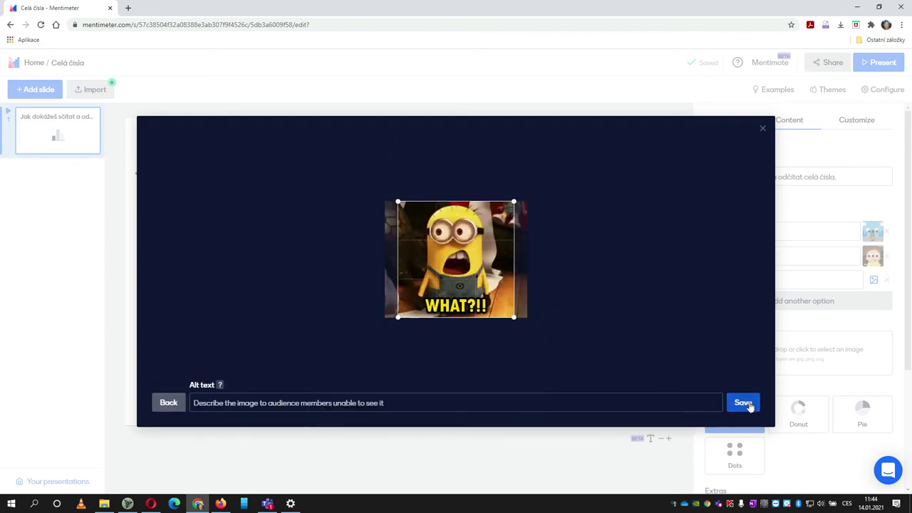
pyautogui.click(748, 404)
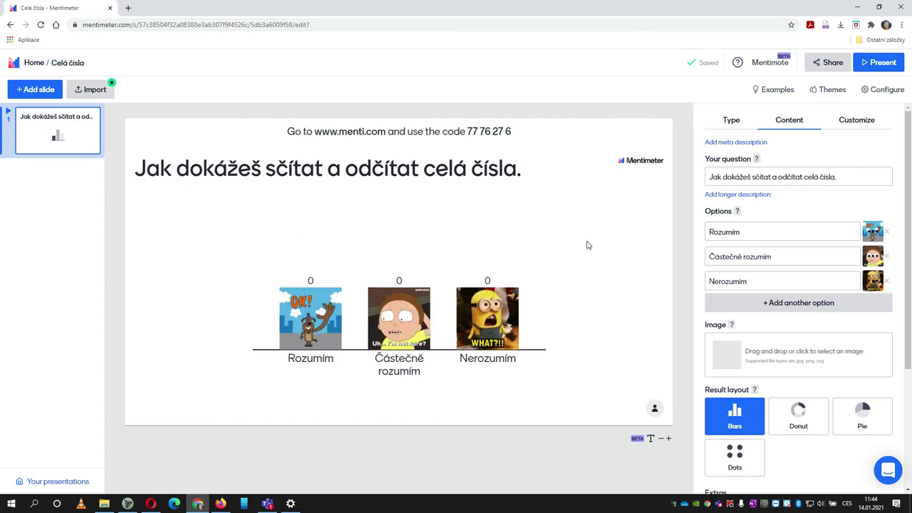
pyautogui.moveTo(275, 141)
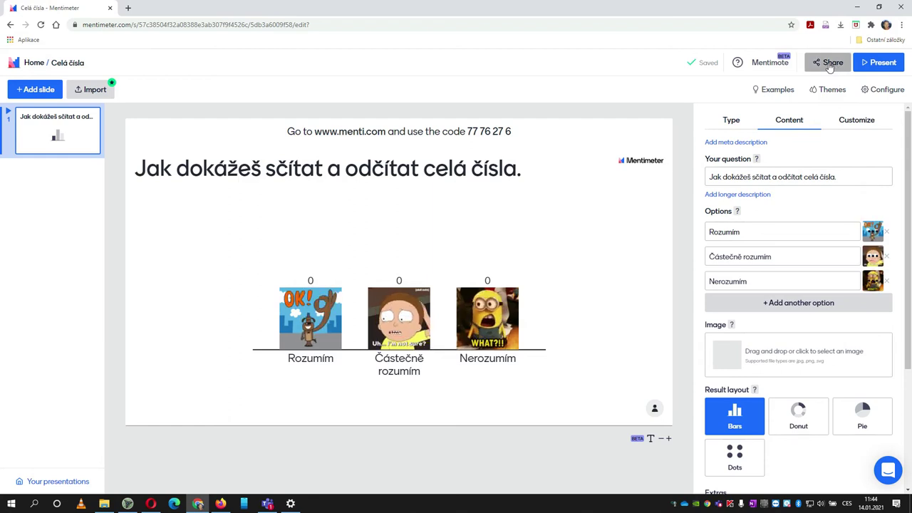
pyautogui.click(829, 64)
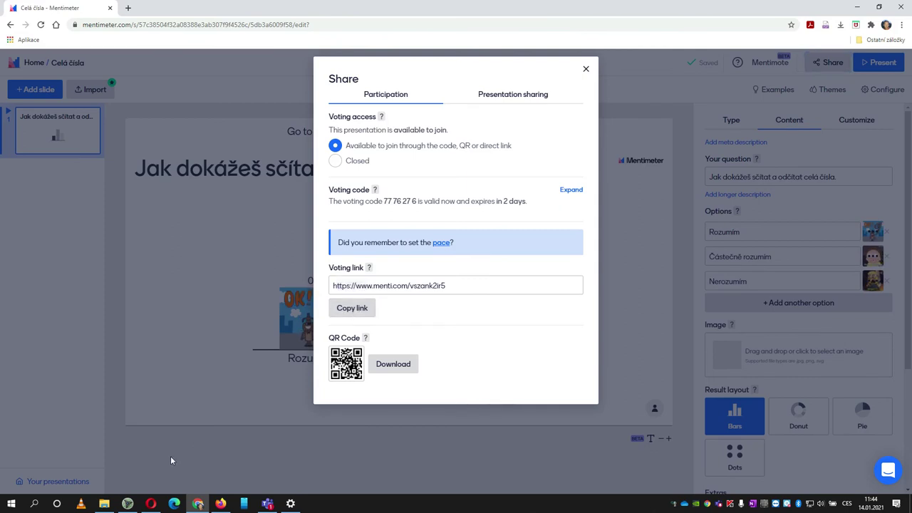
pyautogui.click(151, 503)
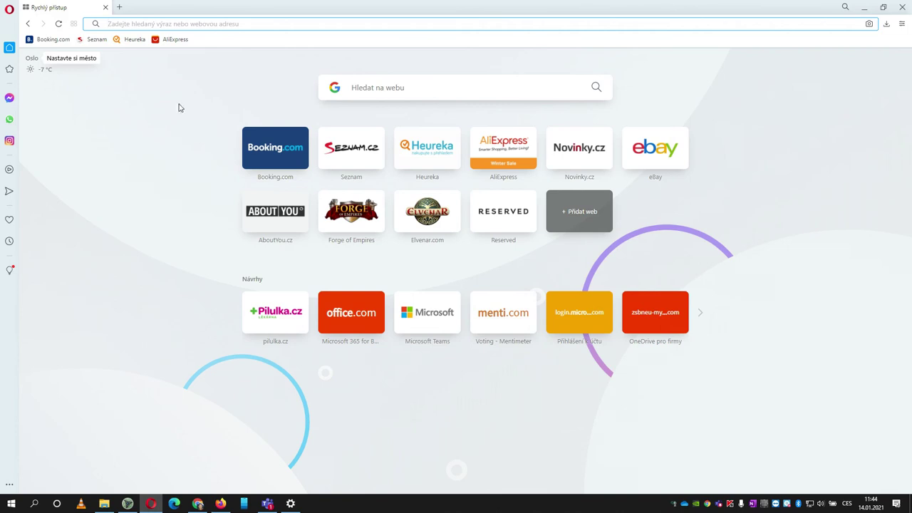
pyautogui.write('https://www.menti.com/vszank2ir5')
pyautogui.press('Return')
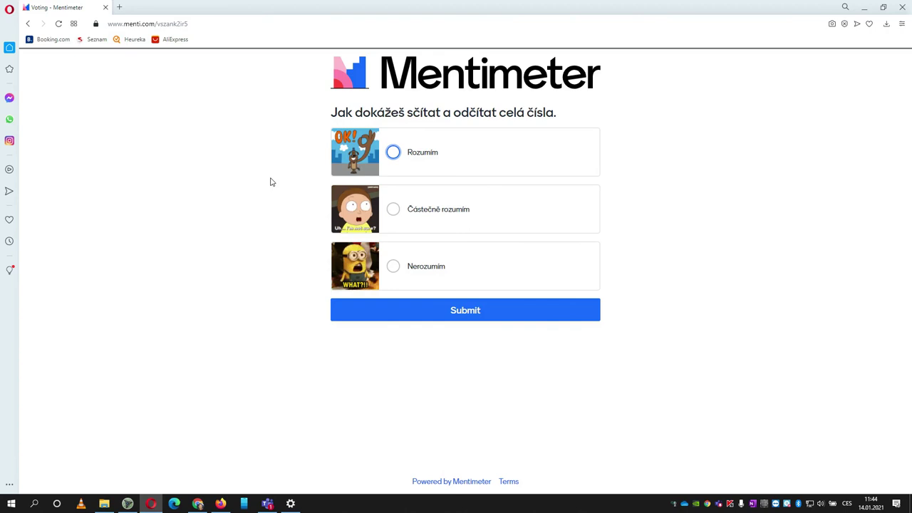
# Step: Submit a vote for "Nerozumím" and return to the slide in Chrome, closing the sharing dialog
pyautogui.click(393, 268)
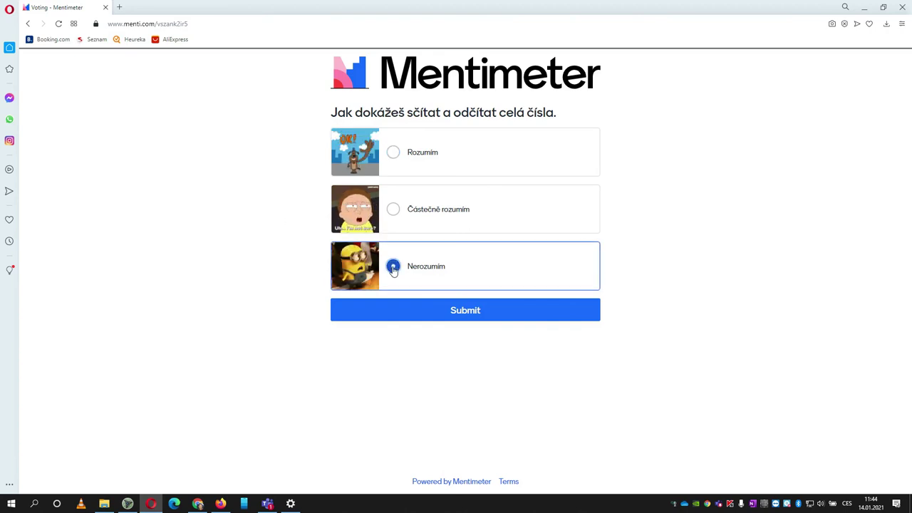
pyautogui.click(464, 313)
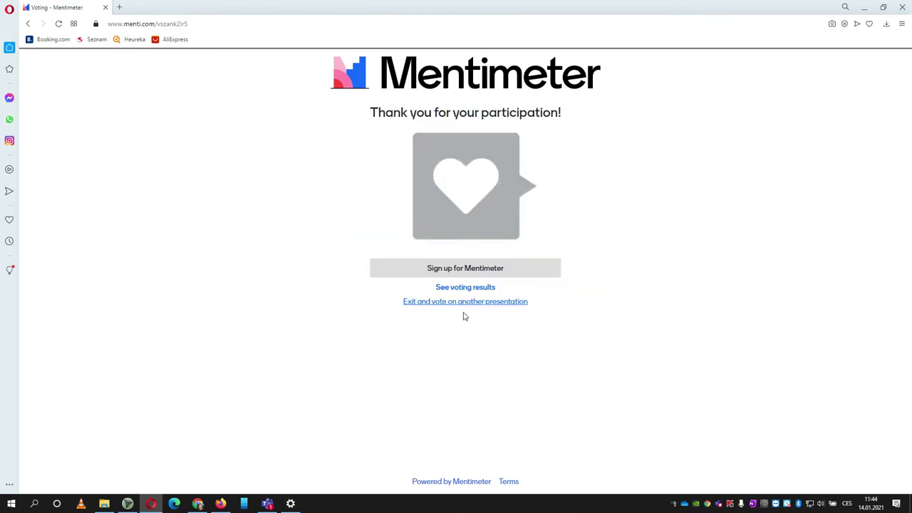
pyautogui.click(197, 504)
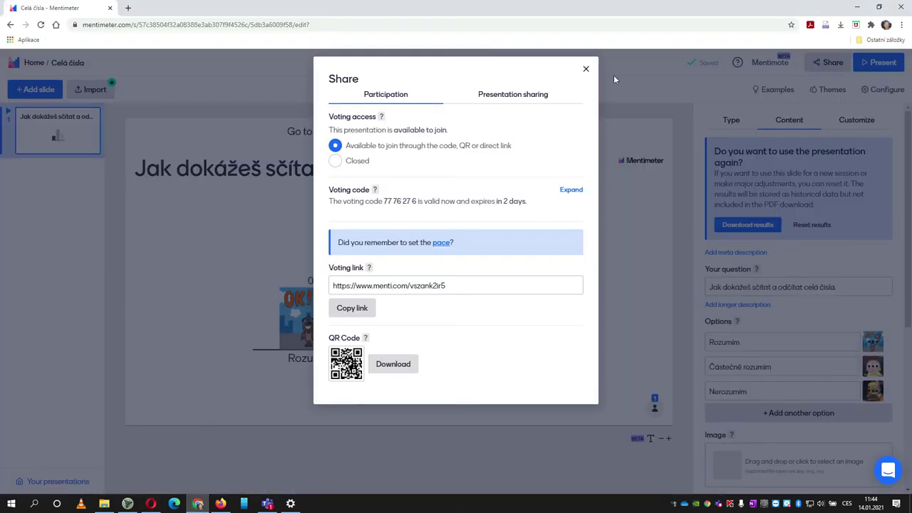
pyautogui.click(586, 72)
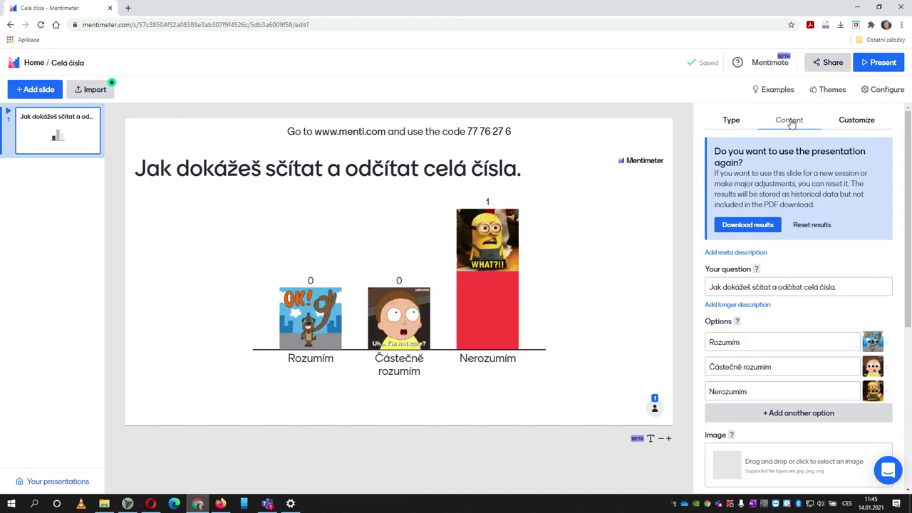
# Step: Reset the voting results for this slide only
pyautogui.click(730, 121)
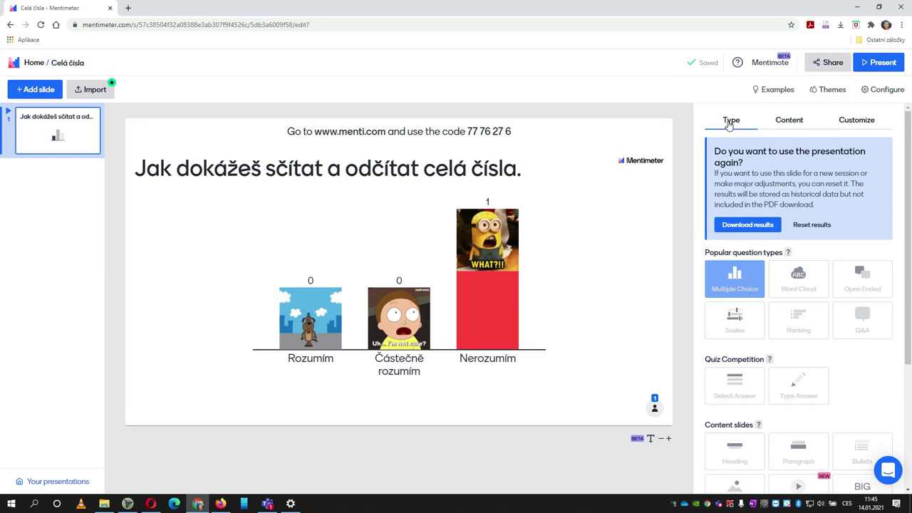
pyautogui.click(780, 124)
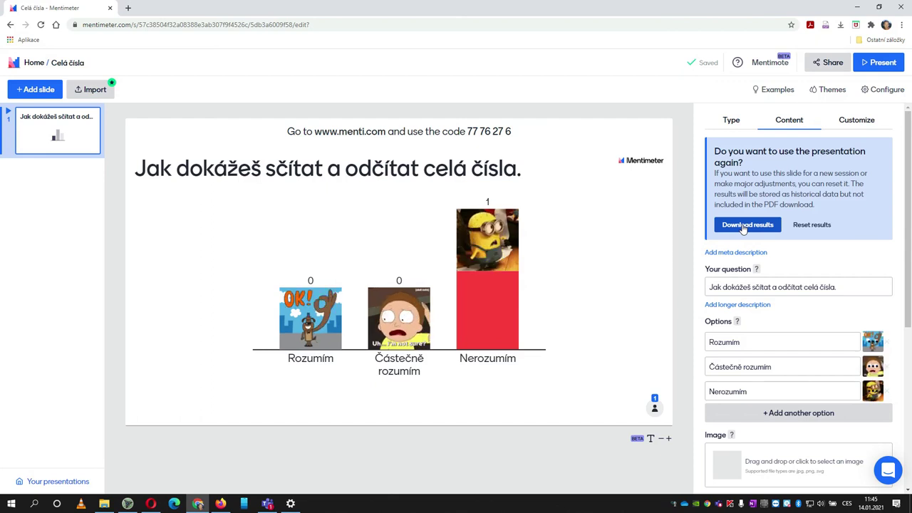
pyautogui.click(814, 226)
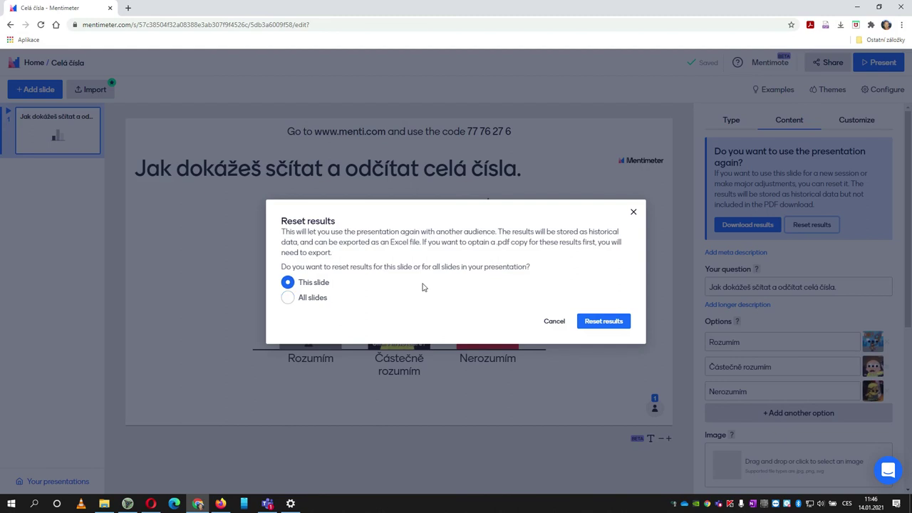
pyautogui.click(603, 321)
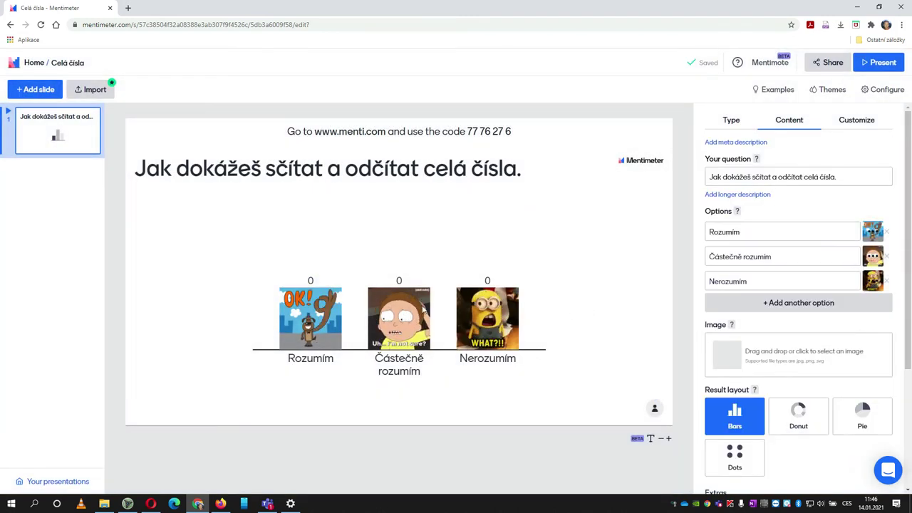